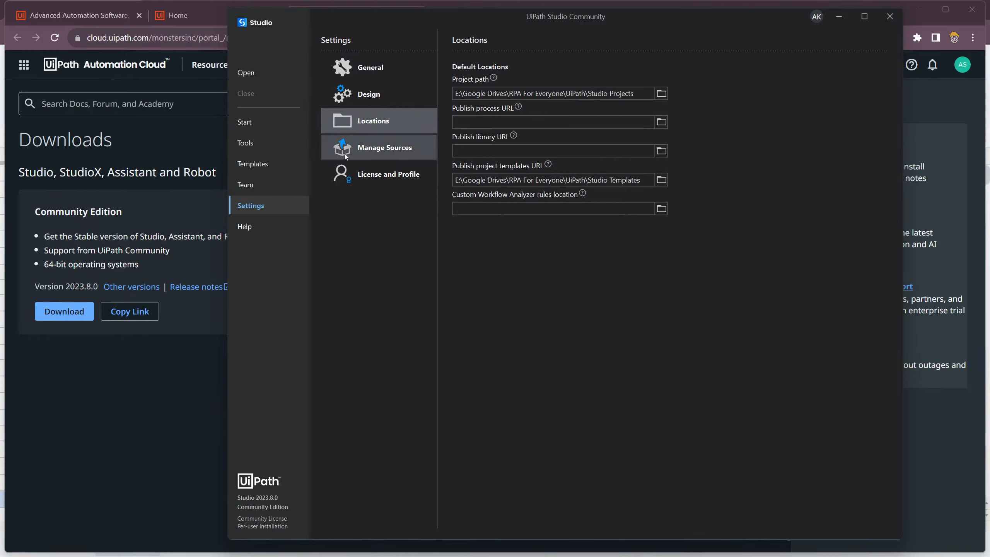
Review the configured package sources and open the License and Profile settings
{"action": "left_click", "coordinate": [369, 157]}
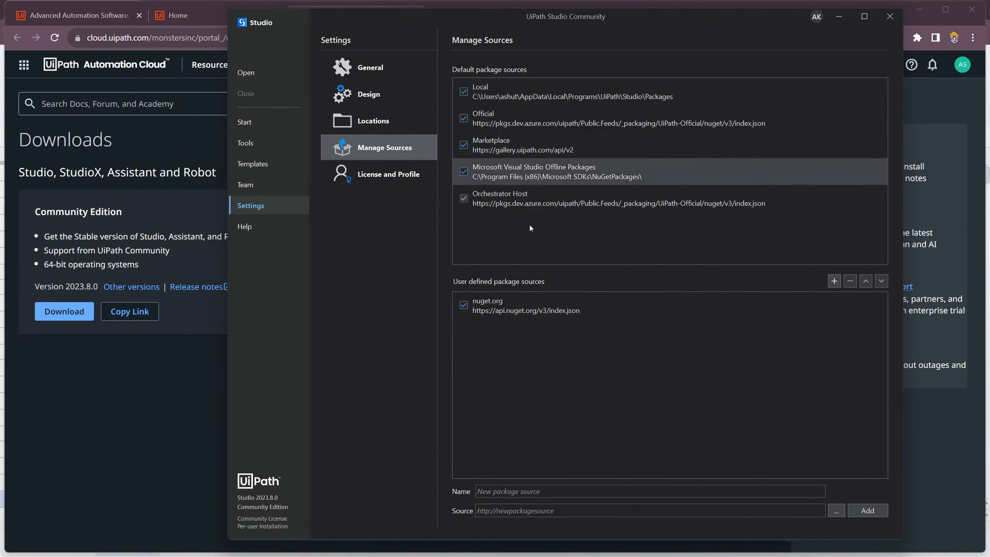
{"action": "left_click", "coordinate": [369, 180]}
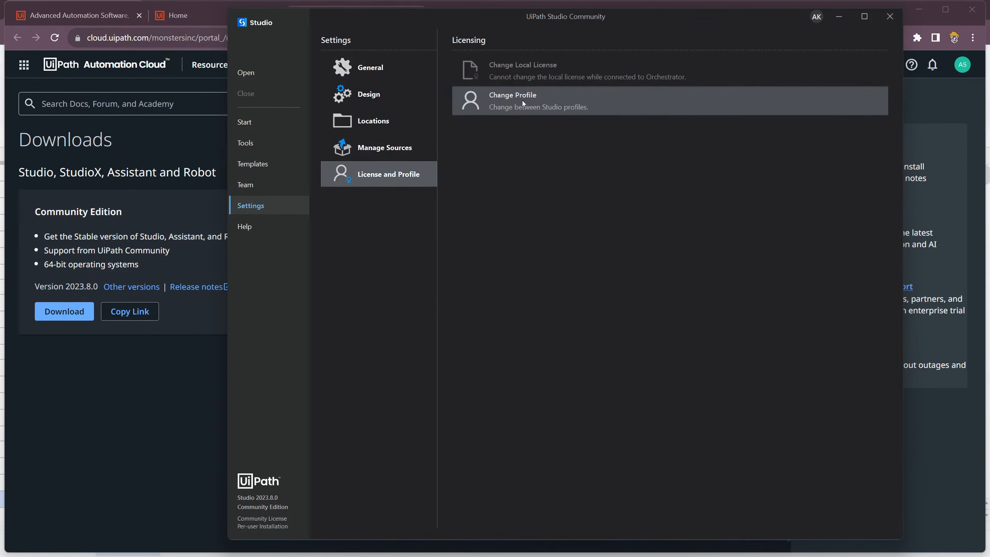
Switch to the browser and review the Studio Web, StudioX and Studio descriptions on the UiPath Studio product page
{"action": "left_click", "coordinate": [70, 15]}
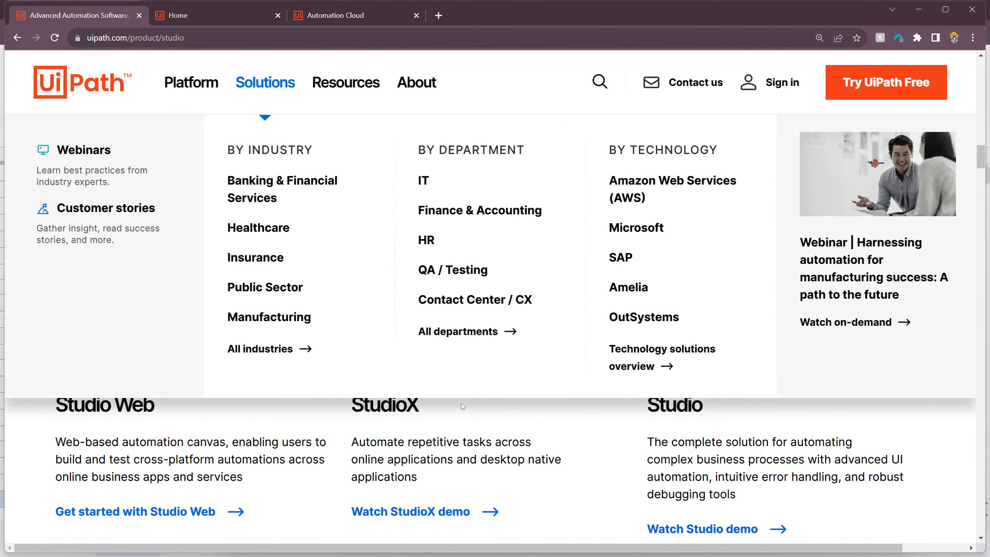
{"action": "mouse_move", "coordinate": [346, 83]}
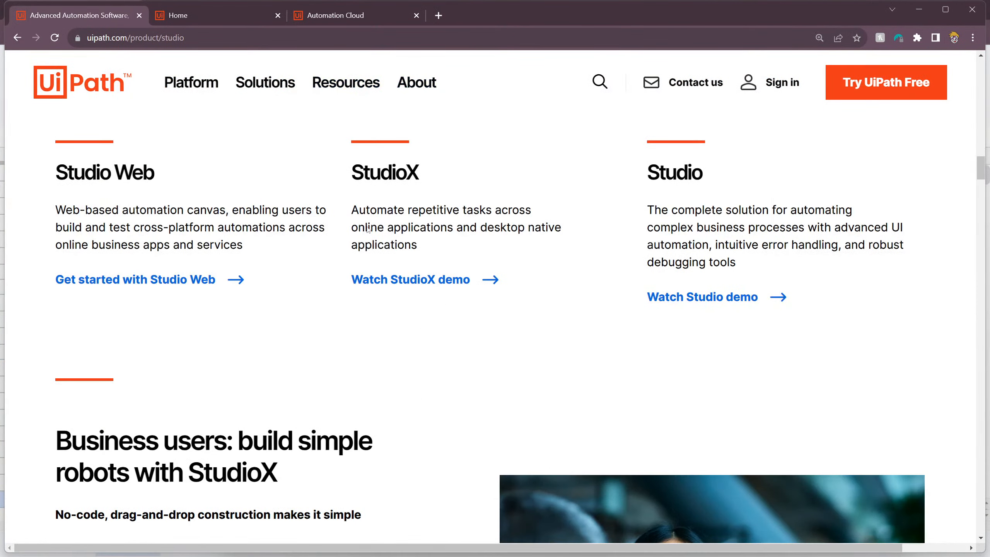
{"action": "scroll", "coordinate": [437, 233], "scroll_direction": "up", "scroll_amount": 4}
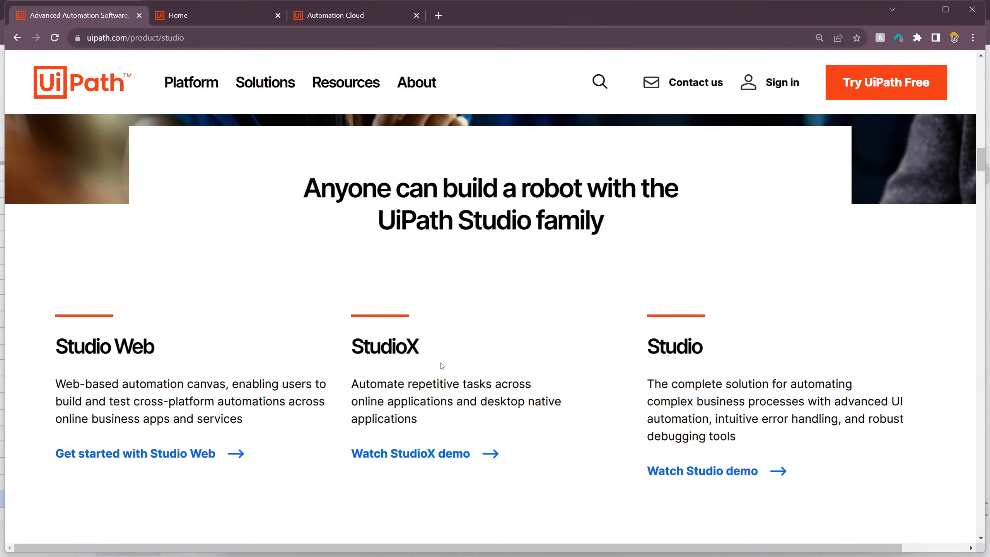
{"action": "left_click", "coordinate": [920, 10]}
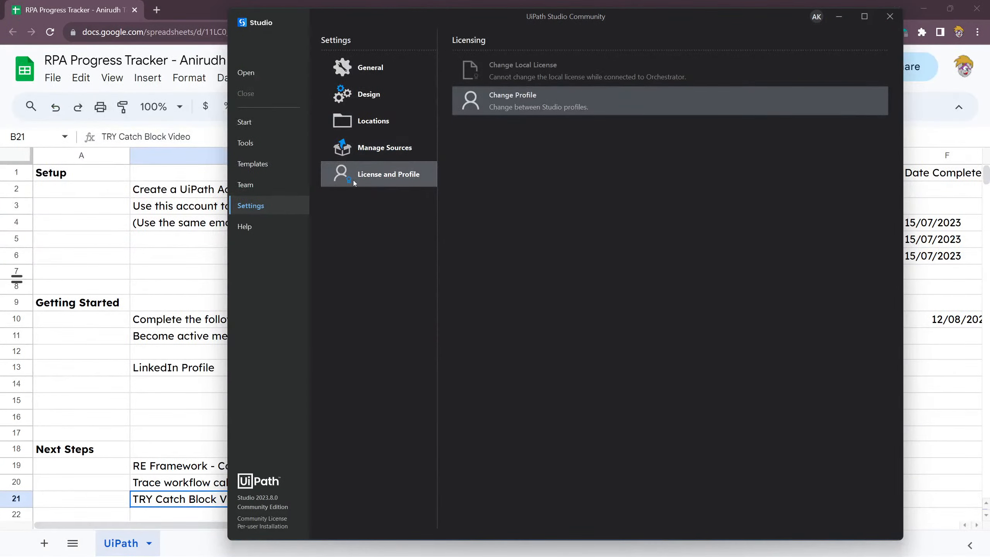
Change the Studio profile to UiPath StudioX and restart the application to apply it
{"action": "left_click", "coordinate": [511, 99]}
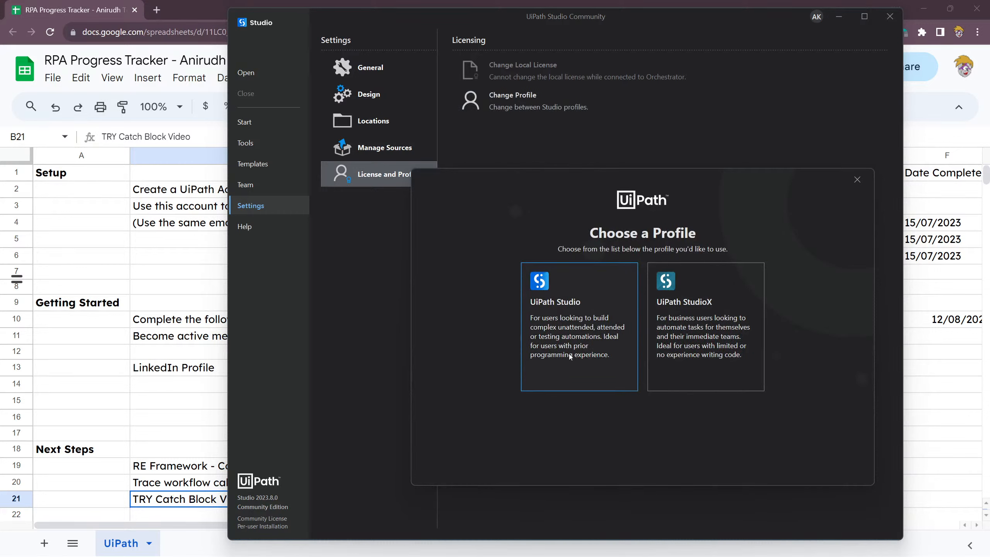
{"action": "left_click", "coordinate": [704, 304]}
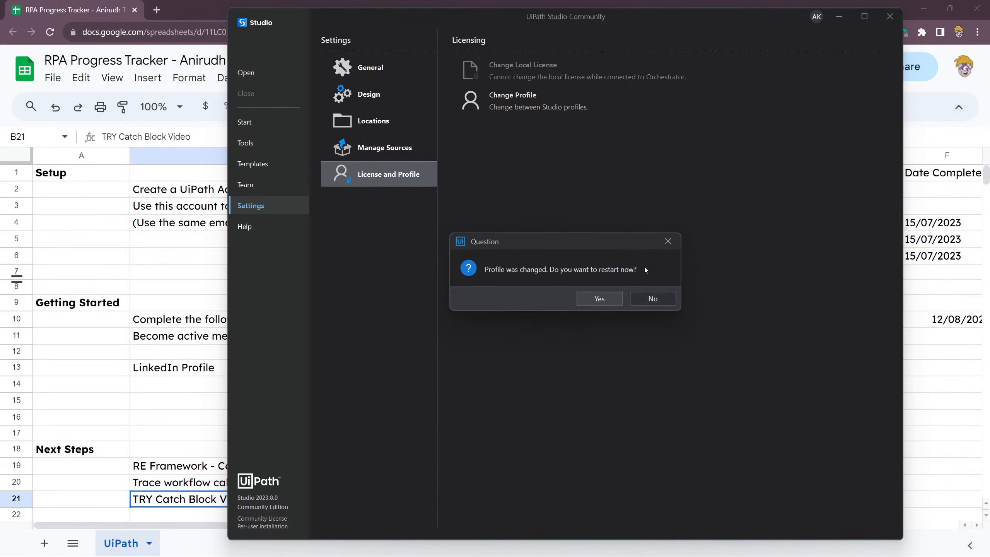
{"action": "left_click", "coordinate": [600, 299]}
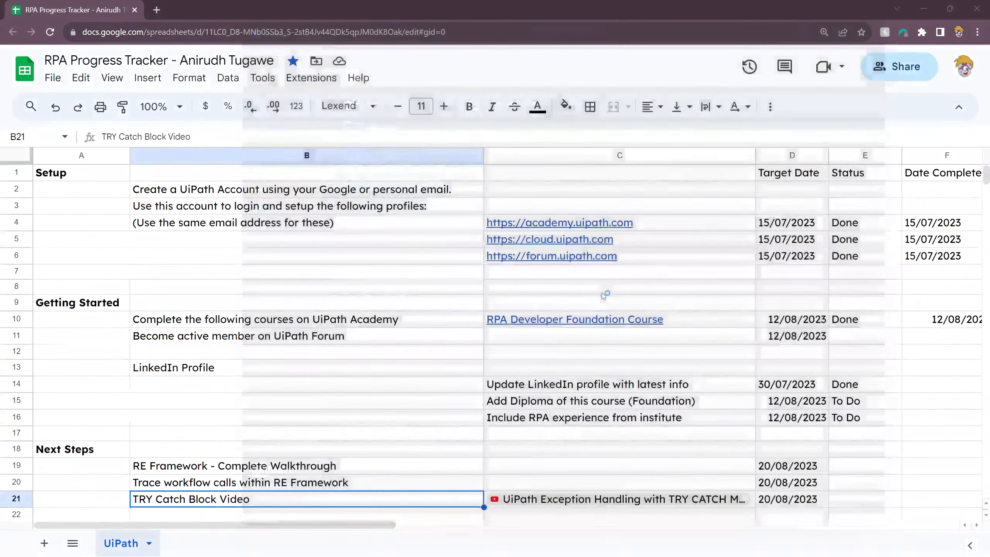
Minimize the browser, restore the StudioX window to a smaller size and move it toward the middle of the desktop
{"action": "left_click", "coordinate": [934, 11]}
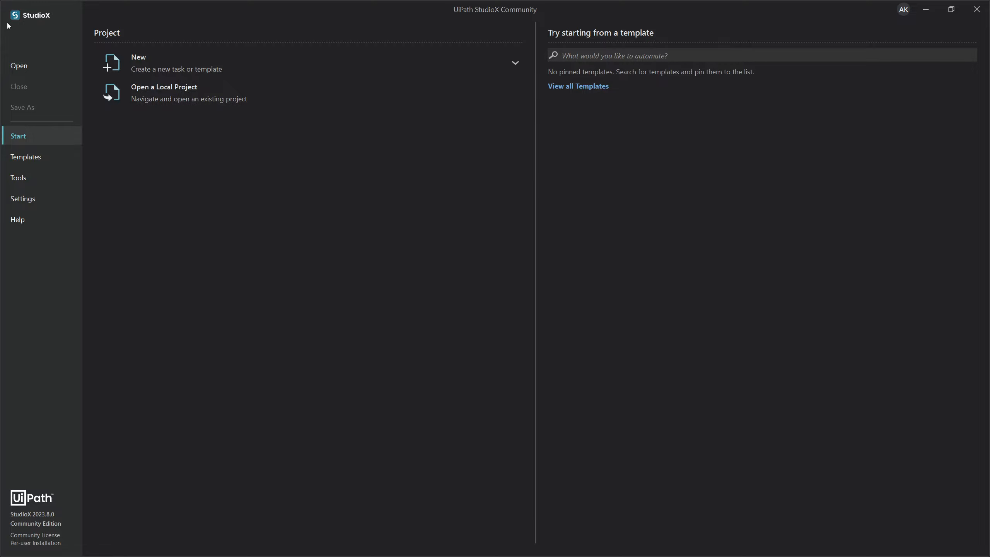
{"action": "double_click", "coordinate": [339, 15]}
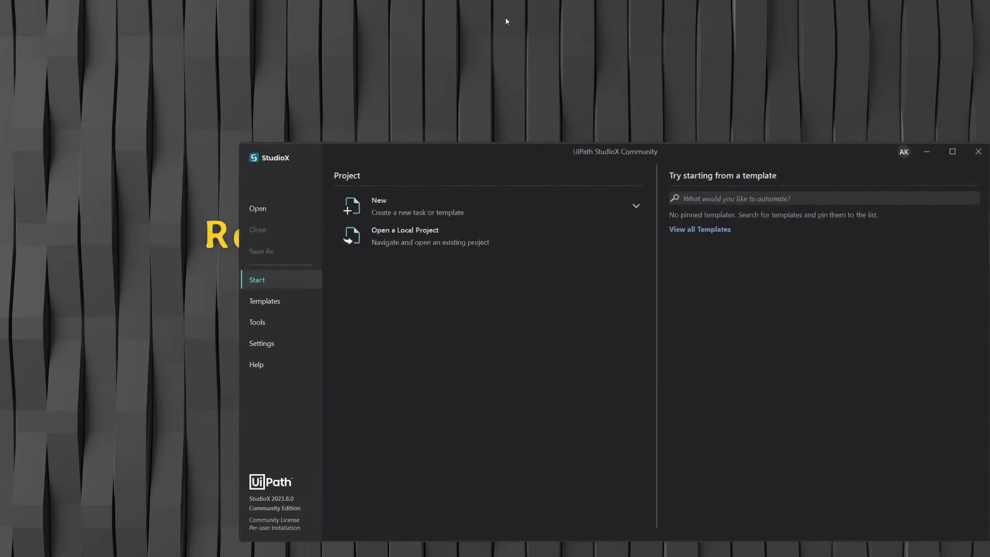
{"action": "left_click_drag", "start_coordinate": [572, 159], "coordinate": [522, 67]}
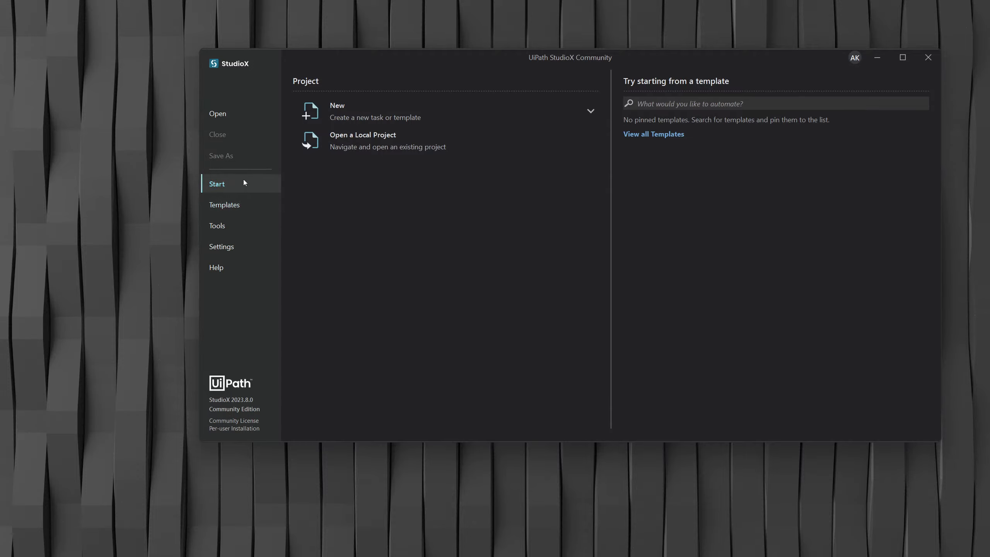
Open the StudioX Templates page and look over the first templates offered
{"action": "left_click", "coordinate": [253, 247]}
{"action": "left_click", "coordinate": [231, 224]}
{"action": "left_click", "coordinate": [243, 199]}
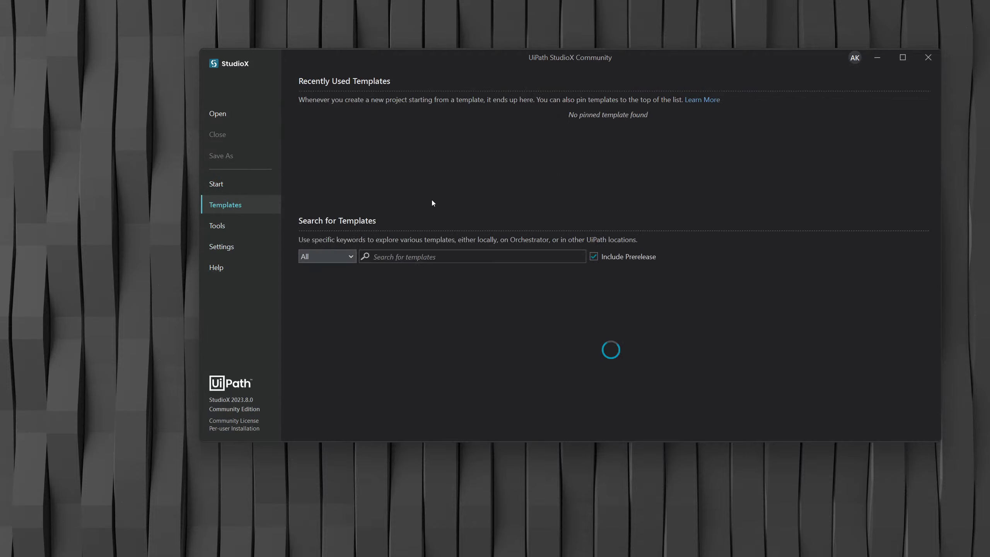
{"action": "scroll", "coordinate": [577, 312], "scroll_direction": "down", "scroll_amount": 1}
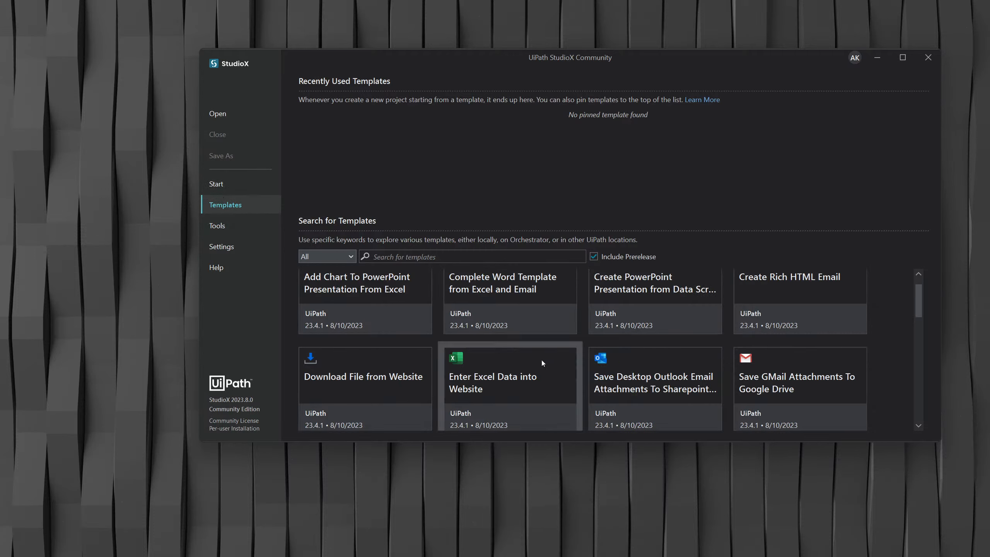
{"action": "scroll", "coordinate": [546, 351], "scroll_direction": "up", "scroll_amount": 1}
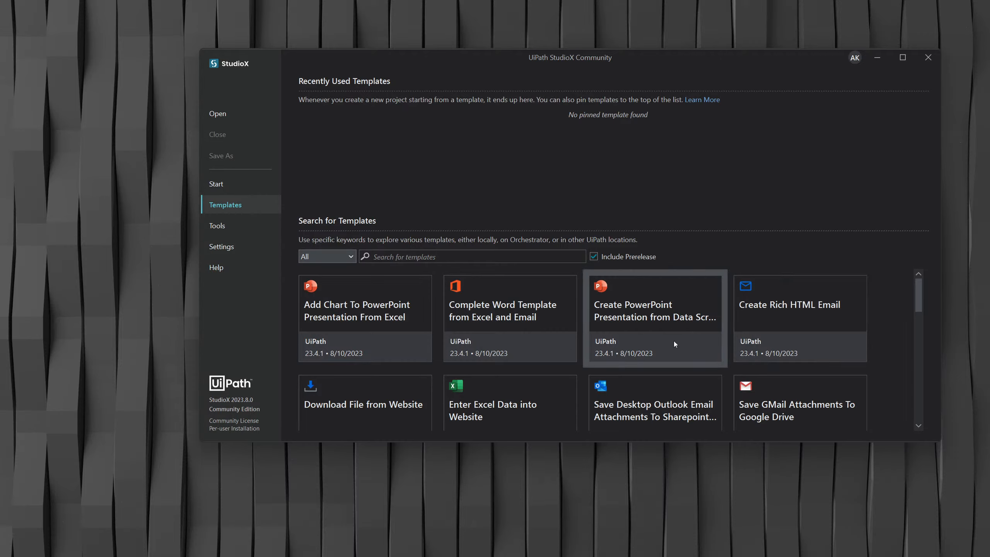
Maximize the StudioX window and examine the names and descriptions of the available automation templates
{"action": "left_click", "coordinate": [899, 61]}
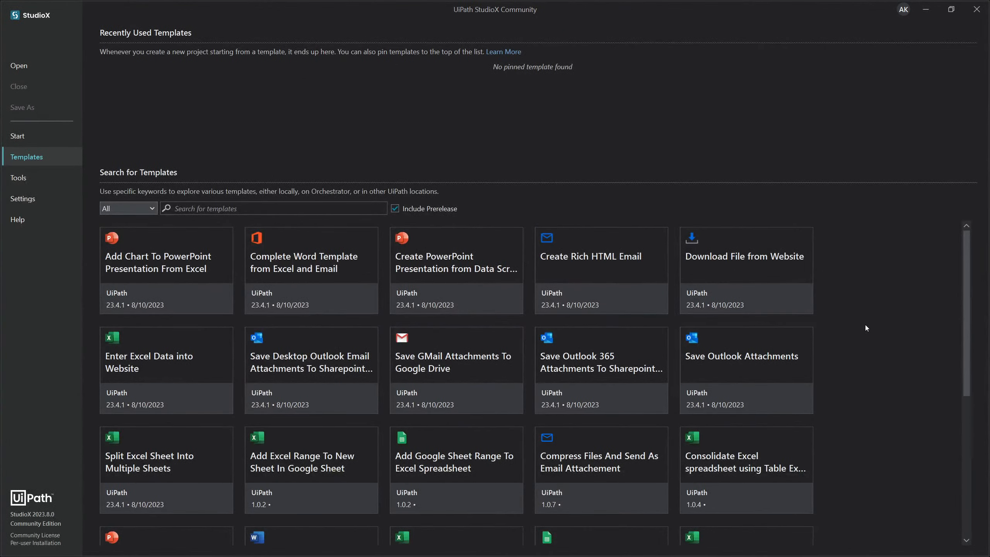
{"action": "scroll", "coordinate": [877, 354], "scroll_direction": "down", "scroll_amount": 2}
{"action": "scroll", "coordinate": [884, 390], "scroll_direction": "up", "scroll_amount": 2}
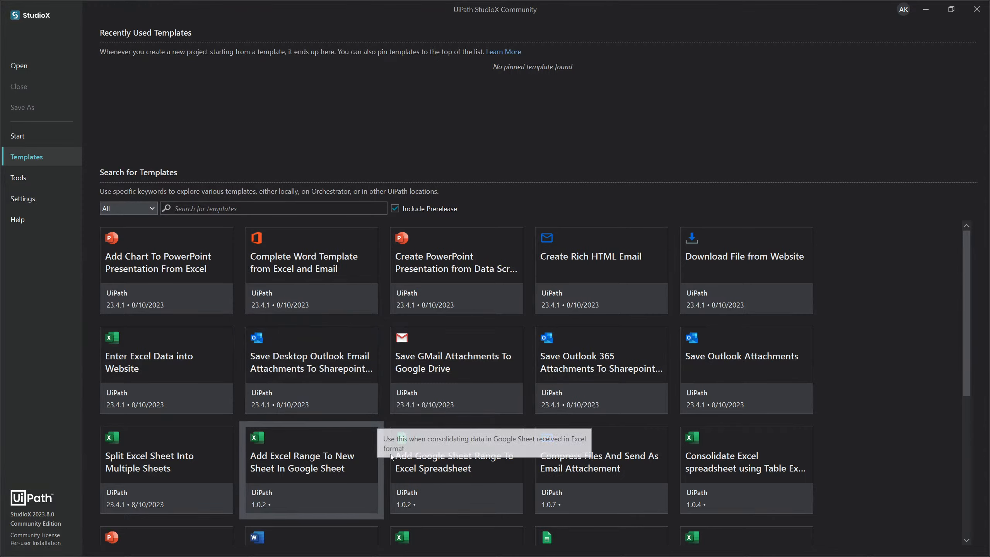
{"action": "scroll", "coordinate": [312, 358], "scroll_direction": "down", "scroll_amount": 1}
{"action": "scroll", "coordinate": [312, 358], "scroll_direction": "down", "scroll_amount": 4}
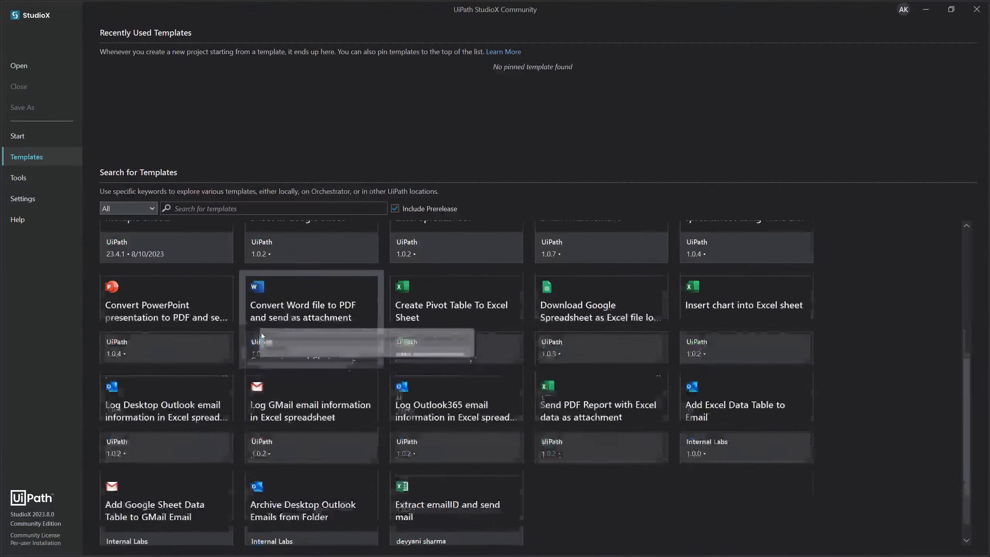
{"action": "scroll", "coordinate": [845, 387], "scroll_direction": "up", "scroll_amount": 3}
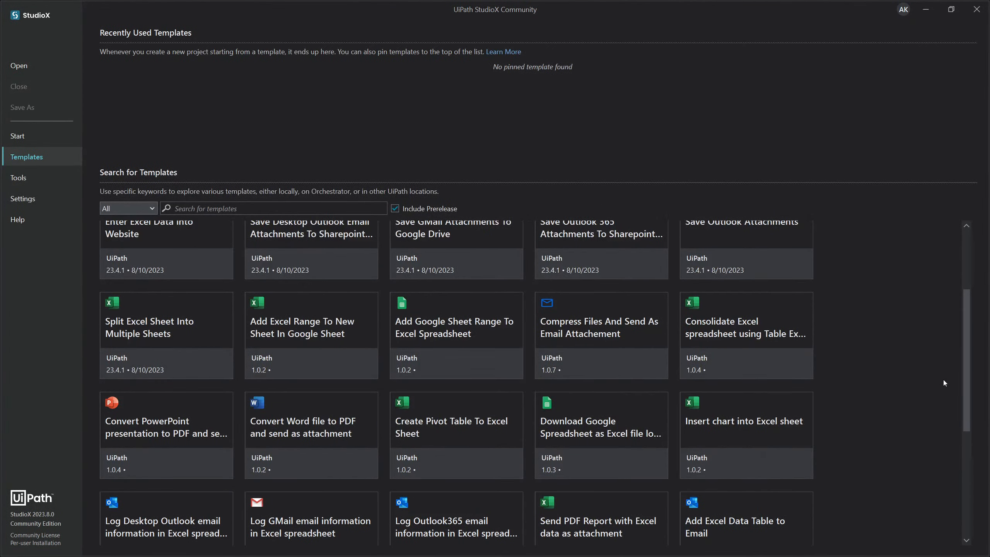
{"action": "scroll", "coordinate": [888, 335], "scroll_direction": "up", "scroll_amount": 1}
{"action": "scroll", "coordinate": [885, 332], "scroll_direction": "up", "scroll_amount": 2}
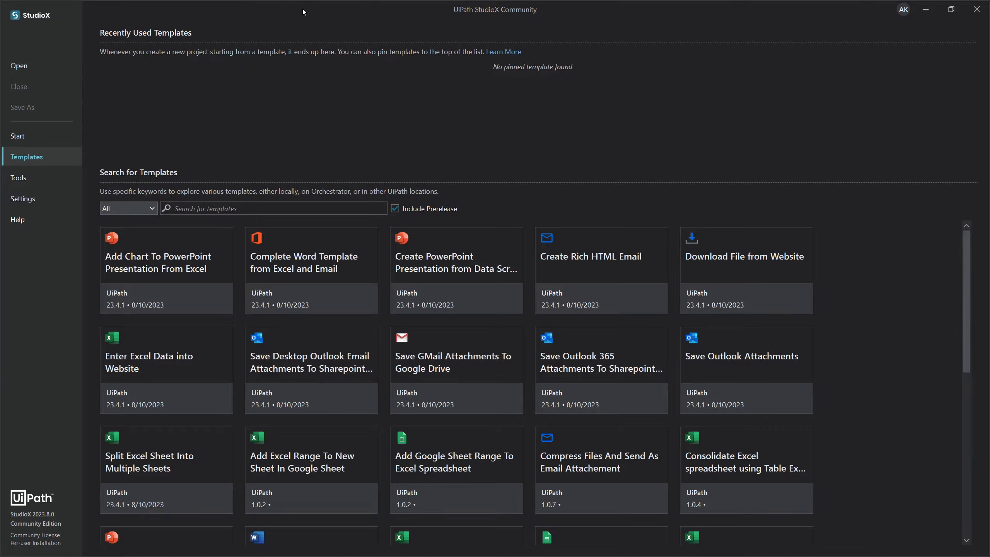
Restore the StudioX window to its smaller size and browse to the end of the template list
{"action": "left_click_drag", "start_coordinate": [348, 19], "coordinate": [467, 64]}
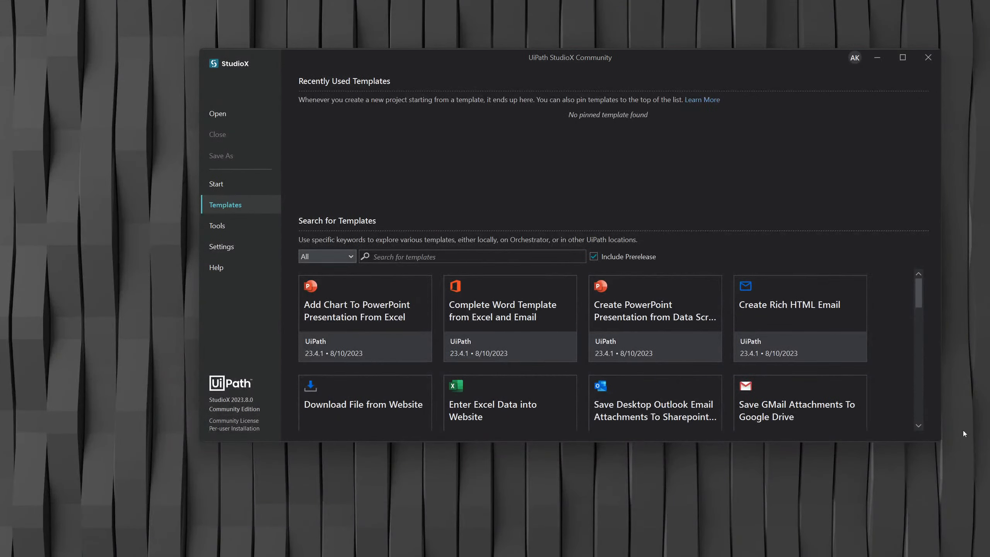
{"action": "scroll", "coordinate": [881, 370], "scroll_direction": "down", "scroll_amount": 15}
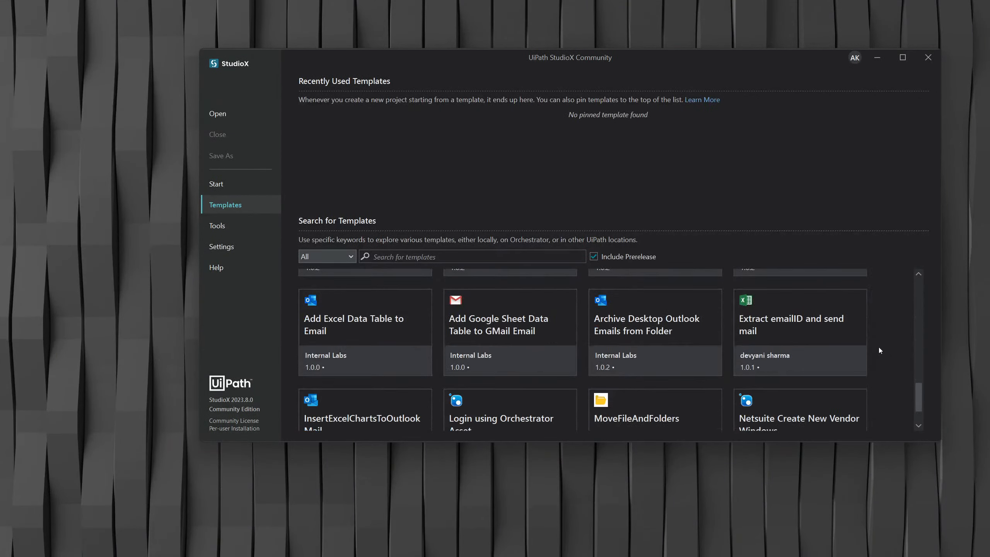
{"action": "scroll", "coordinate": [879, 350], "scroll_direction": "down", "scroll_amount": 2}
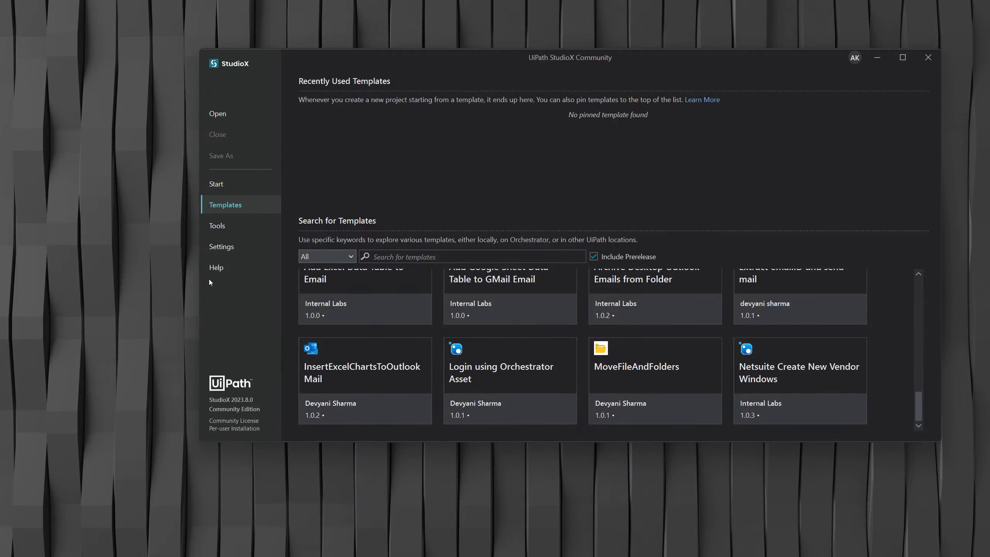
Check the General settings of StudioX and return to the Start page
{"action": "left_click", "coordinate": [235, 251]}
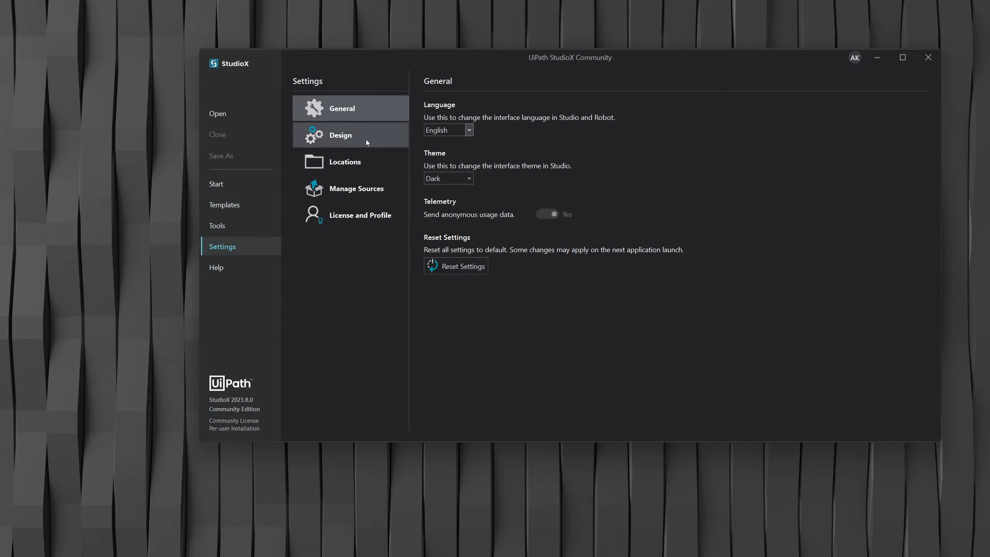
{"action": "left_click", "coordinate": [242, 204]}
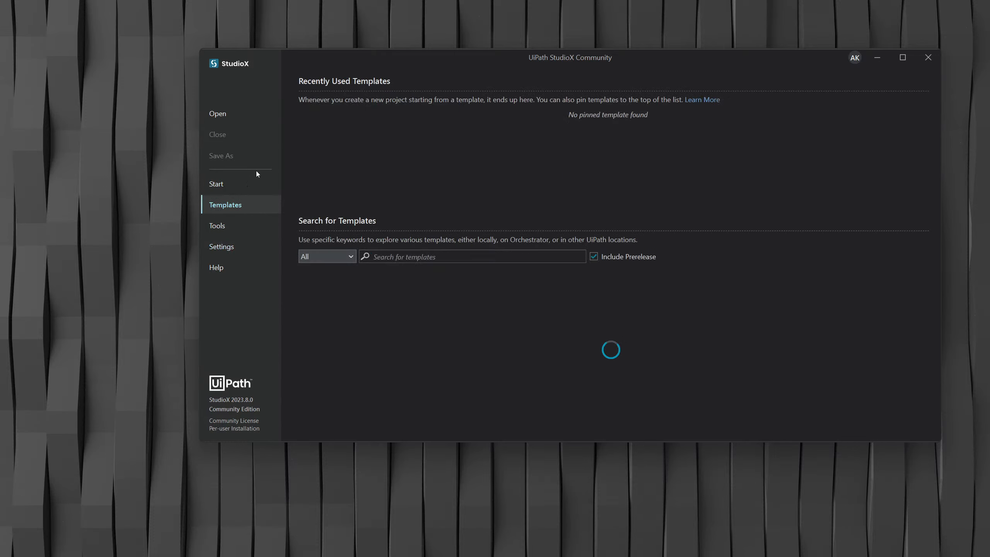
{"action": "left_click", "coordinate": [236, 184]}
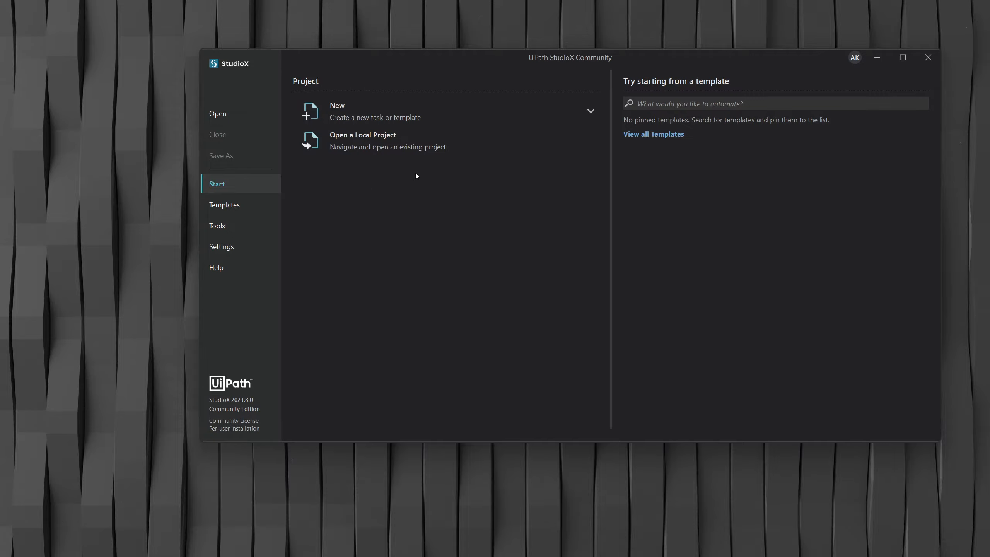
{"action": "double_click", "coordinate": [674, 63]}
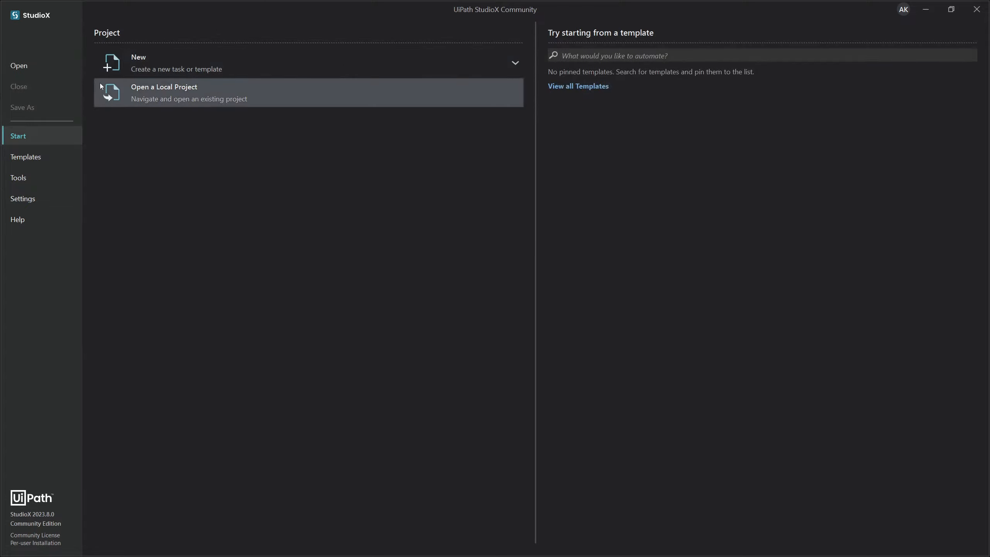
{"action": "left_click", "coordinate": [227, 72]}
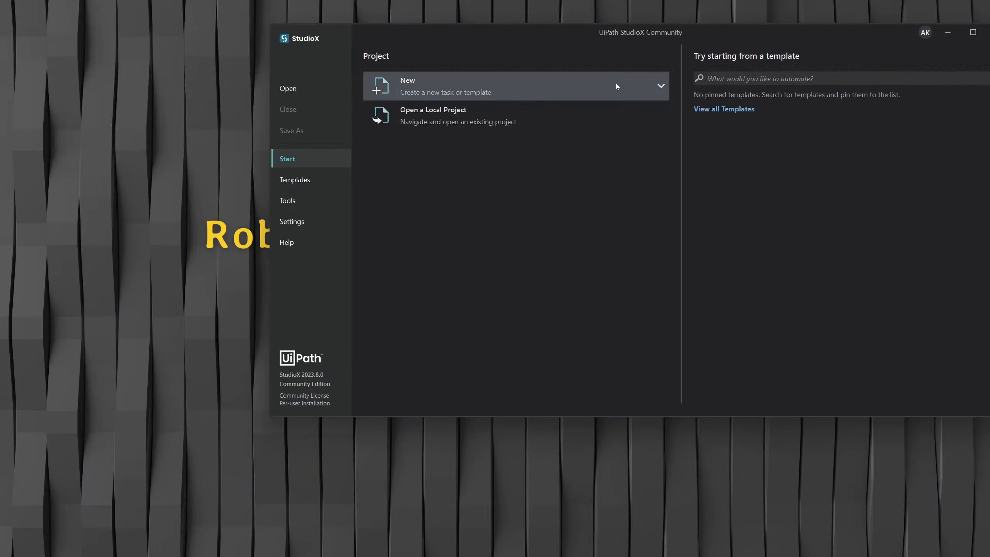
{"action": "left_click", "coordinate": [660, 79]}
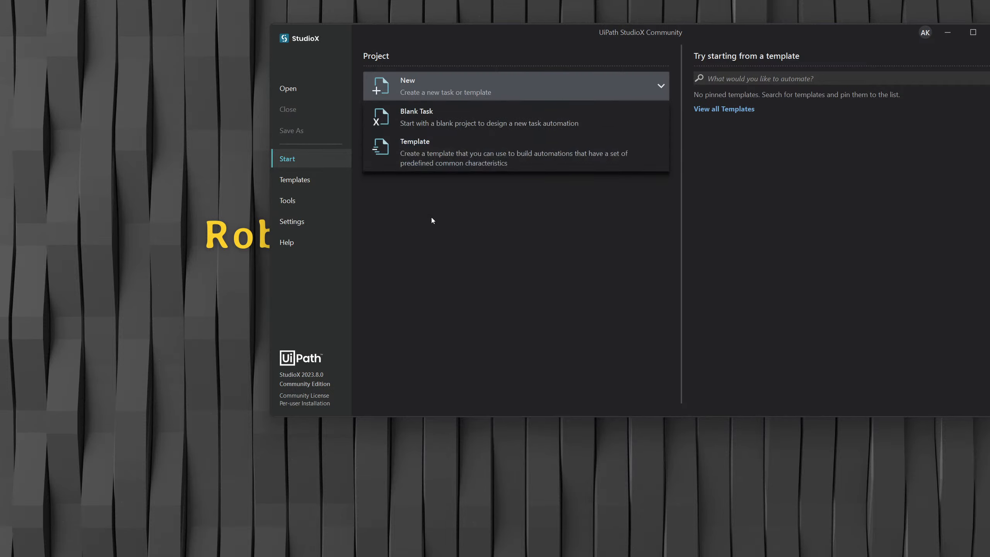
{"action": "left_click", "coordinate": [456, 120]}
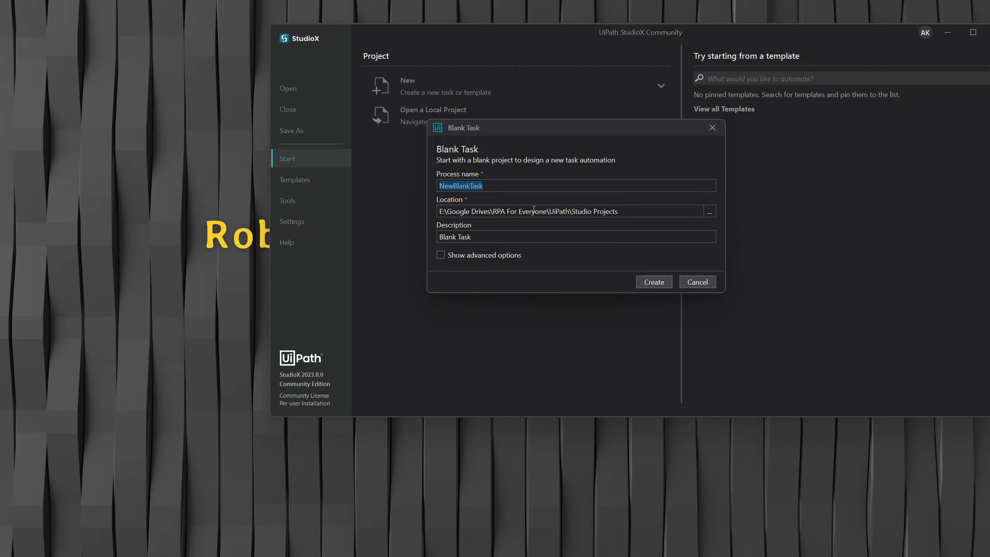
{"action": "left_click_drag", "start_coordinate": [606, 131], "coordinate": [563, 157]}
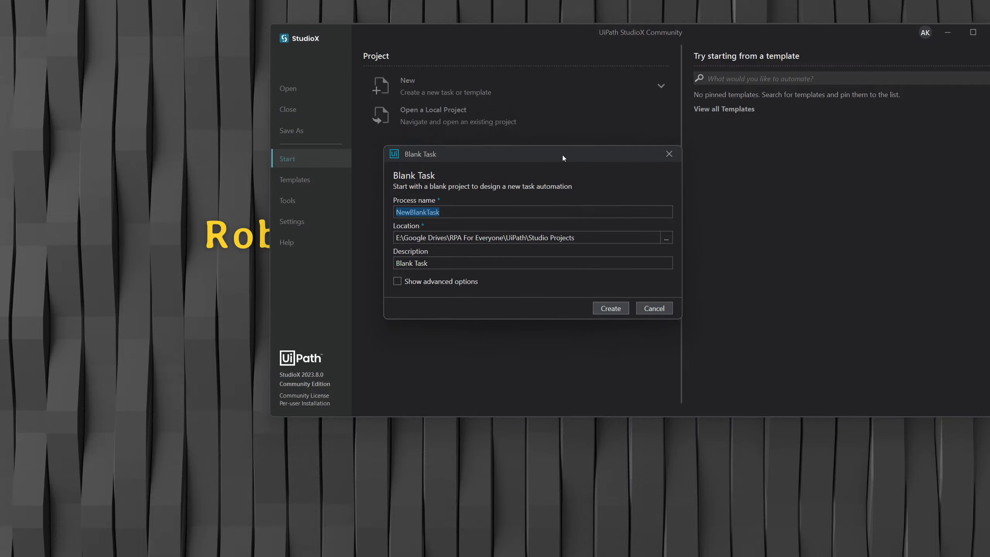
{"action": "left_click", "coordinate": [669, 154]}
Start a new Blank Task project and set its process name to "My Business Automation"
{"action": "left_click", "coordinate": [613, 94]}
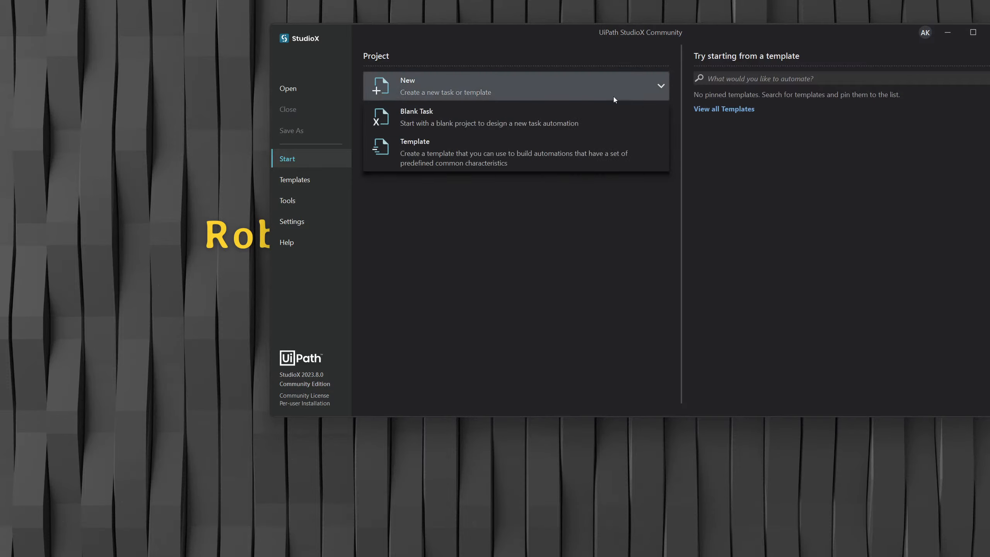
{"action": "left_click", "coordinate": [492, 115]}
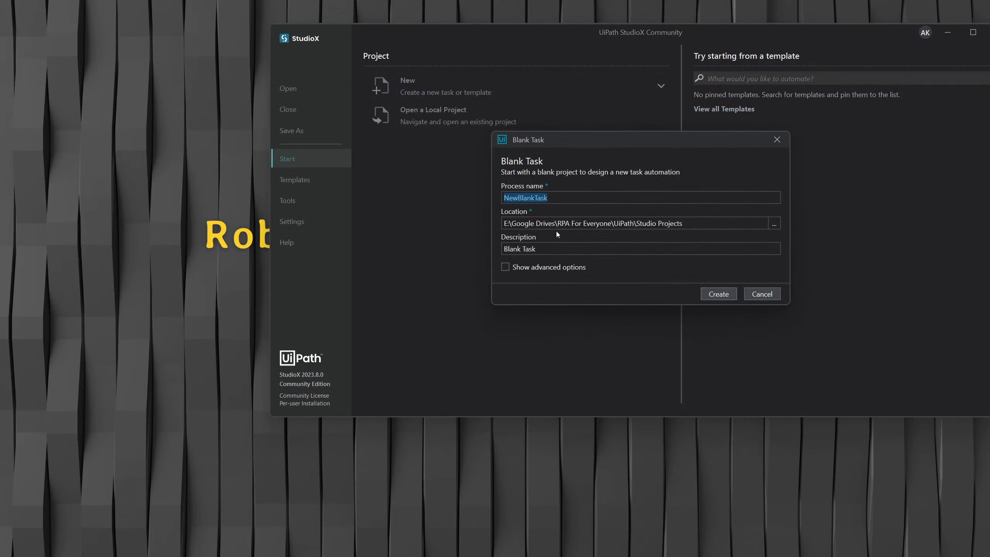
{"action": "type", "text": "My b"}
{"action": "key", "text": "BackSpace"}
{"action": "type", "text": "Business Automation"}
{"action": "key", "text": "Tab"}
{"action": "key", "text": "Tab"}
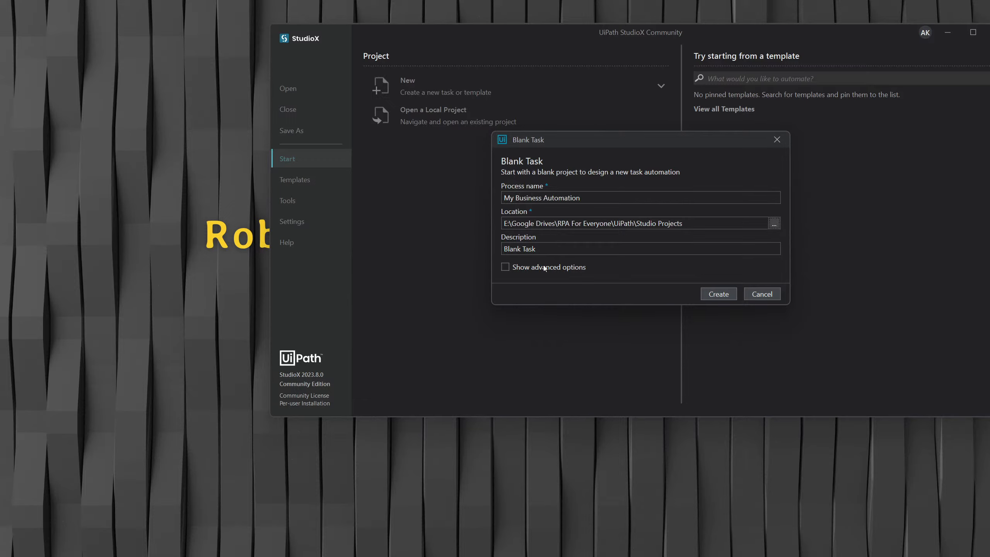